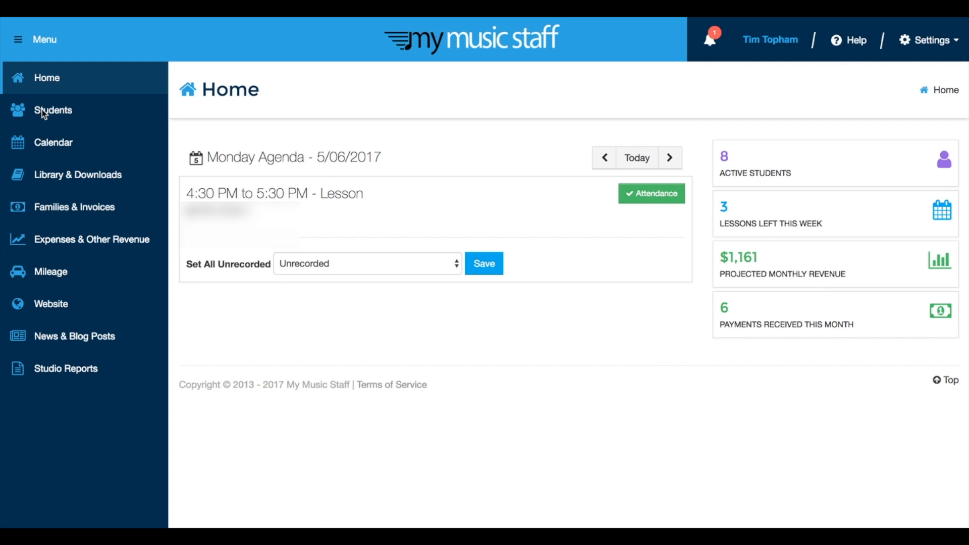
- Start a new student record from the student list and enter the student's first and last name
{"action": "left_click", "coordinate": [57, 115]}
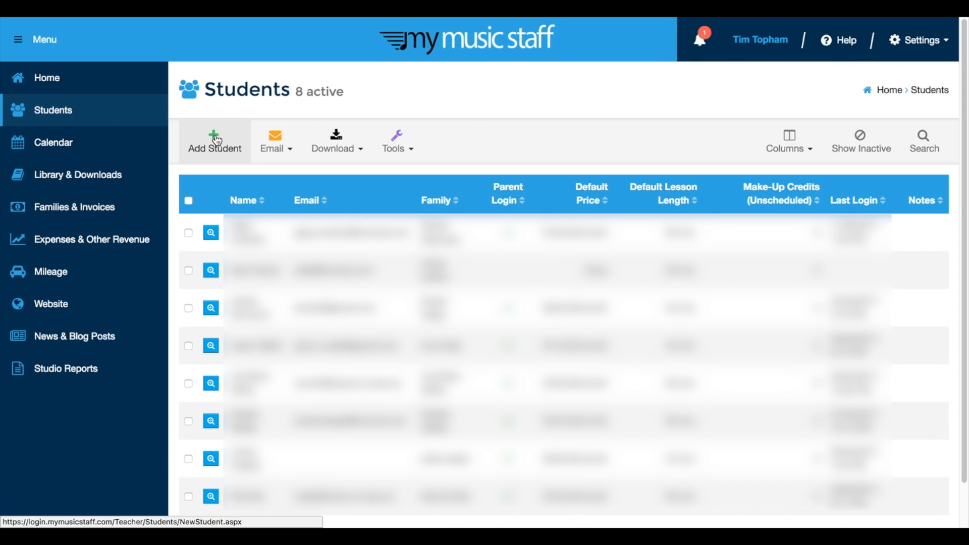
{"action": "left_click", "coordinate": [217, 141]}
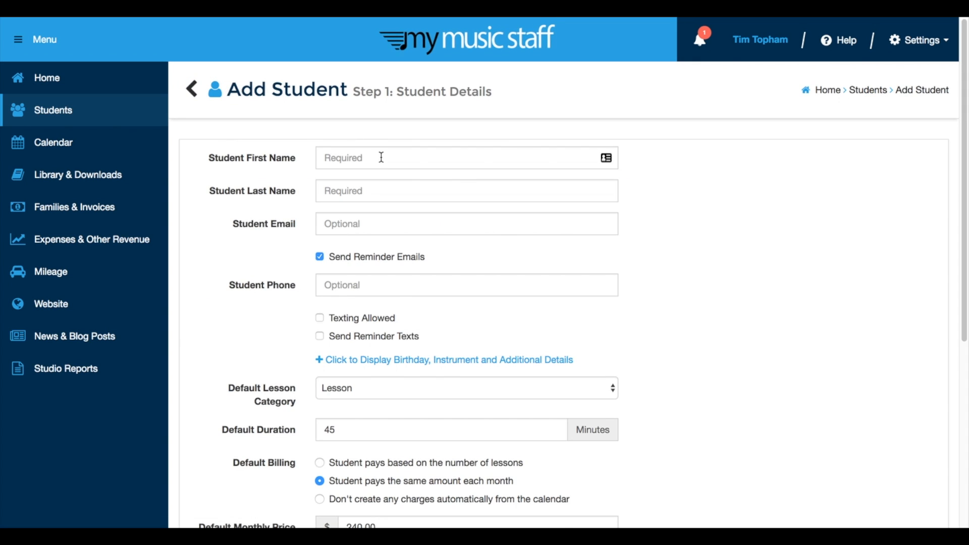
{"action": "left_click", "coordinate": [381, 157]}
{"action": "key", "text": "Tab"}
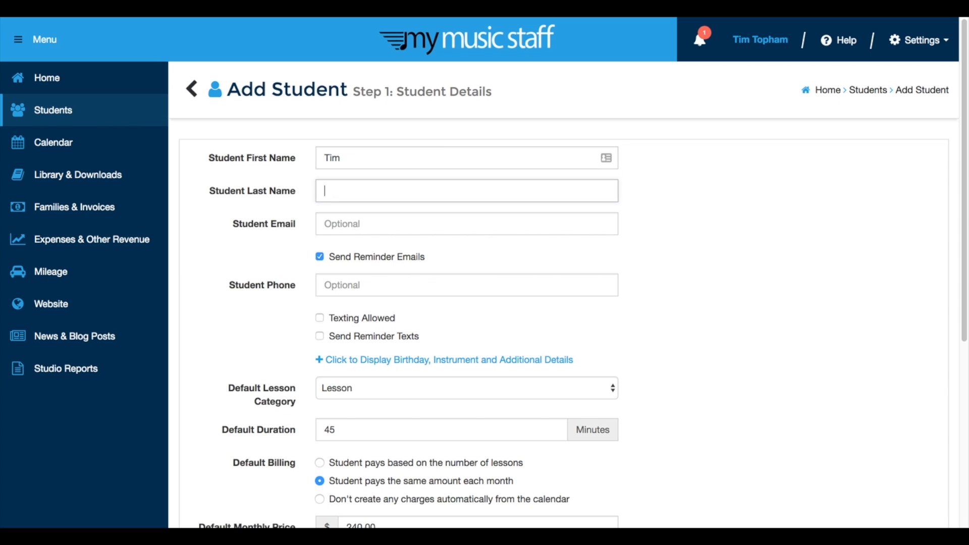
{"action": "key", "text": "Tab"}
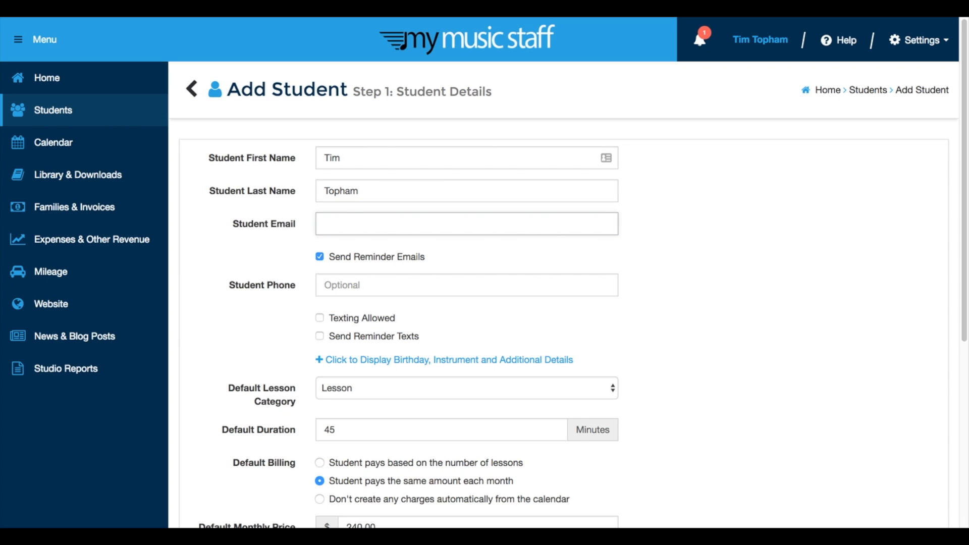
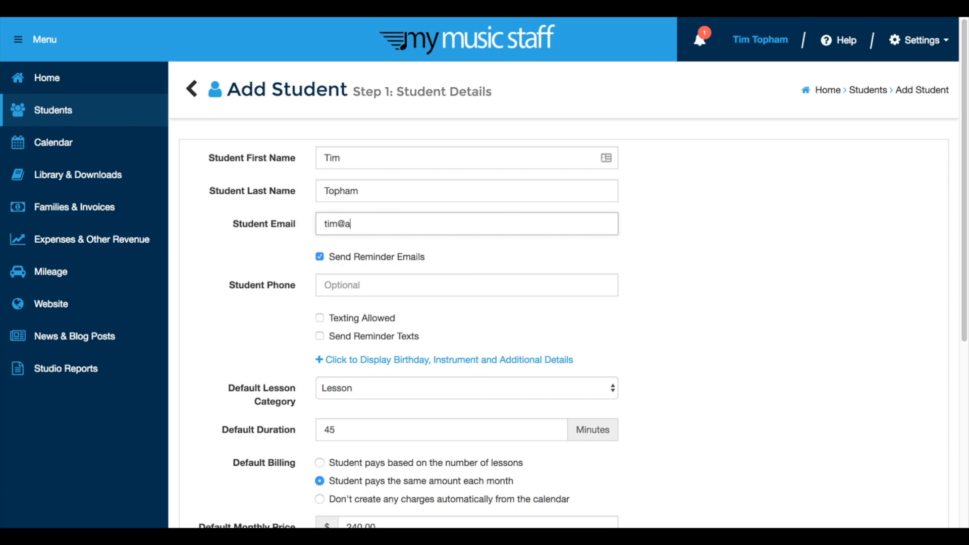
- Enter the student's email address in the student details, leaving the phone number empty
{"action": "left_click", "coordinate": [412, 283]}
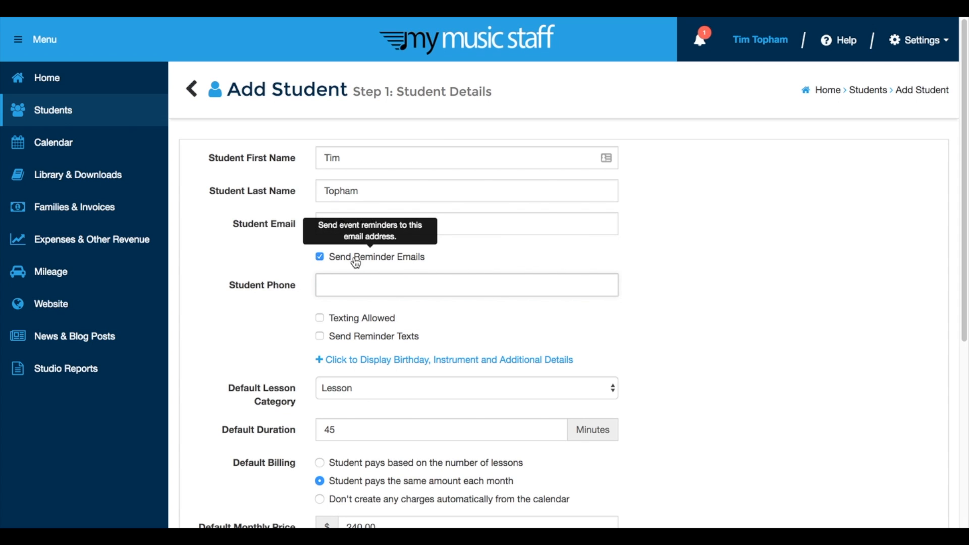
{"action": "left_click", "coordinate": [381, 218]}
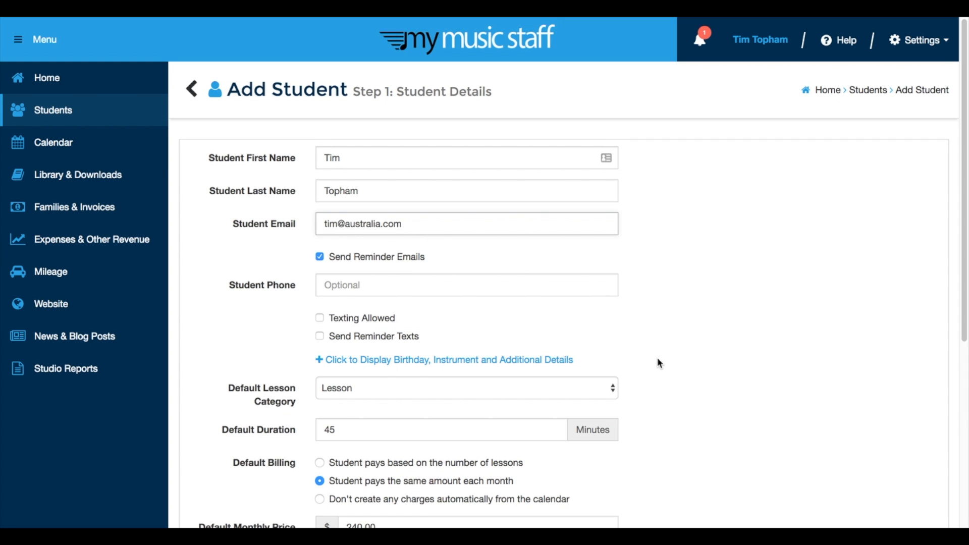
- Allow texting for the student's phone number, and switch that option off again
{"action": "scroll", "coordinate": [658, 359], "scroll_direction": "down", "scroll_amount": 2}
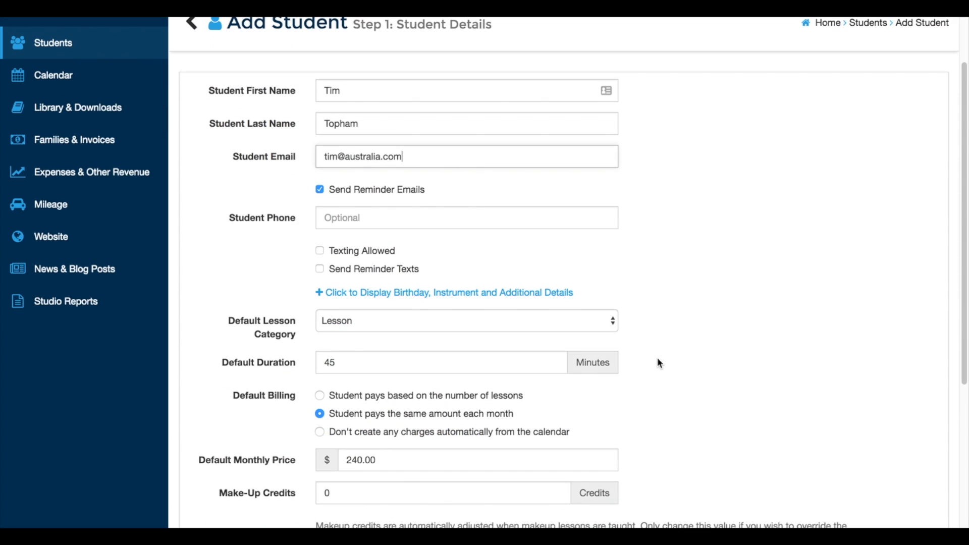
{"action": "left_click", "coordinate": [336, 222]}
{"action": "left_click", "coordinate": [320, 253]}
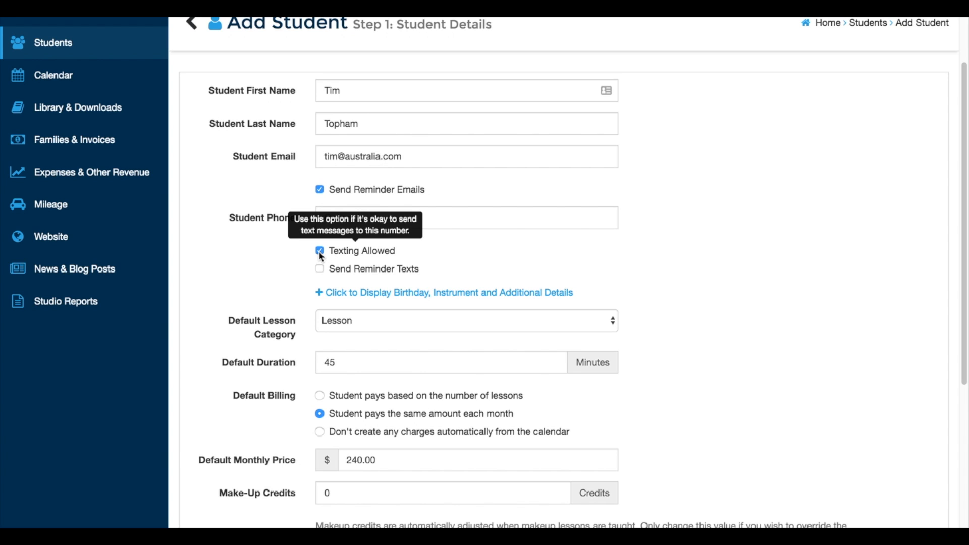
{"action": "left_click", "coordinate": [319, 251]}
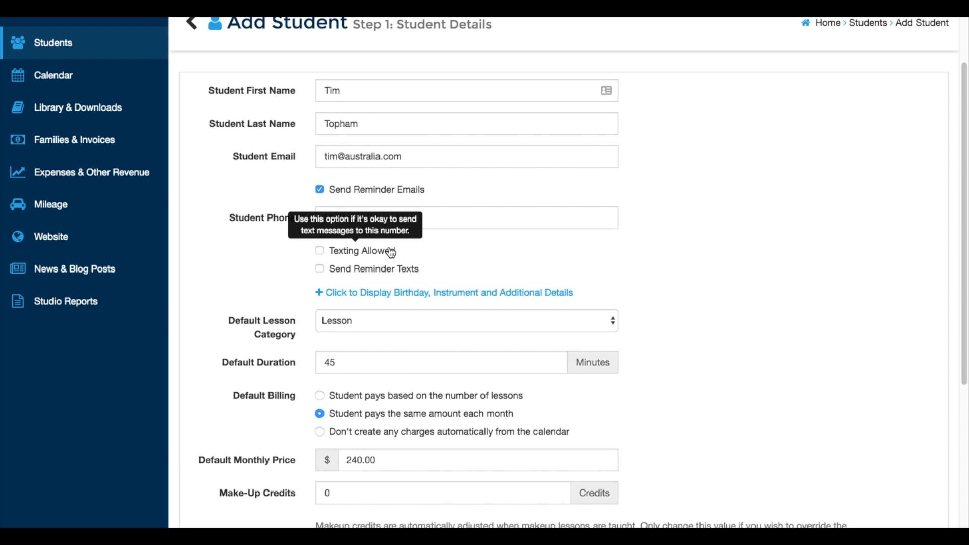
- Review the available default lesson categories, keeping Lesson selected
{"action": "left_click", "coordinate": [431, 322]}
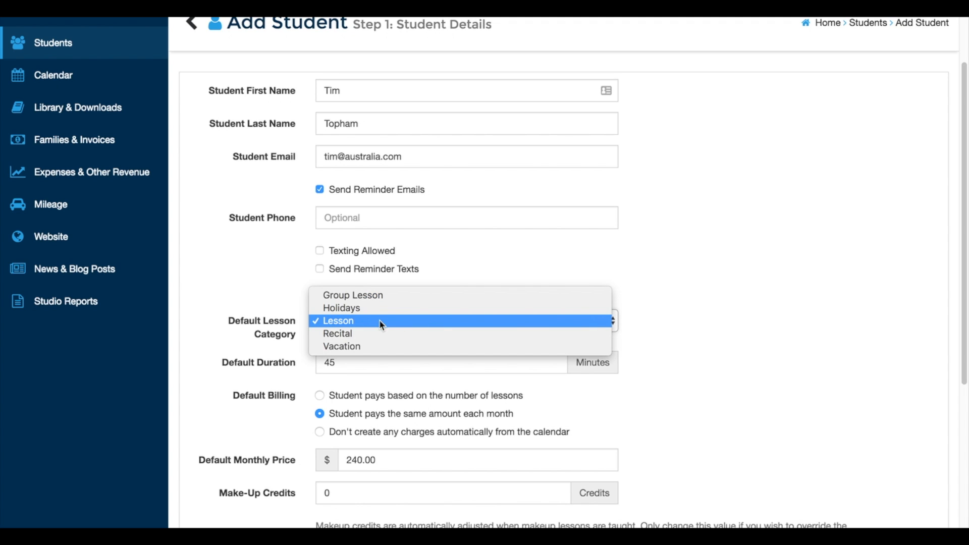
{"action": "left_click", "coordinate": [504, 329]}
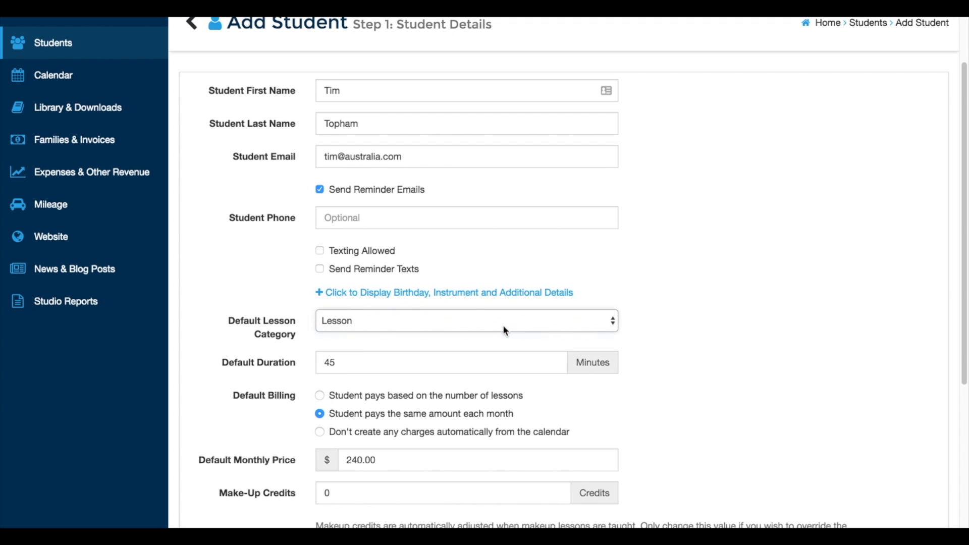
{"action": "left_click", "coordinate": [503, 325]}
{"action": "left_click", "coordinate": [478, 310]}
- Set the student's default monthly price to $200 and continue to the family contact information
{"action": "scroll", "coordinate": [713, 362], "scroll_direction": "down", "scroll_amount": 1}
{"action": "scroll", "coordinate": [711, 358], "scroll_direction": "down", "scroll_amount": 4}
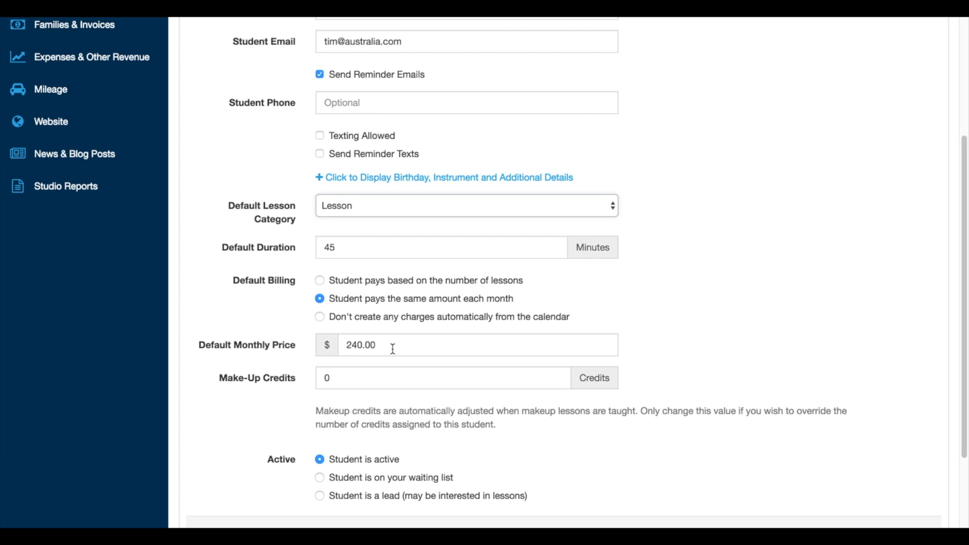
{"action": "left_click", "coordinate": [356, 349]}
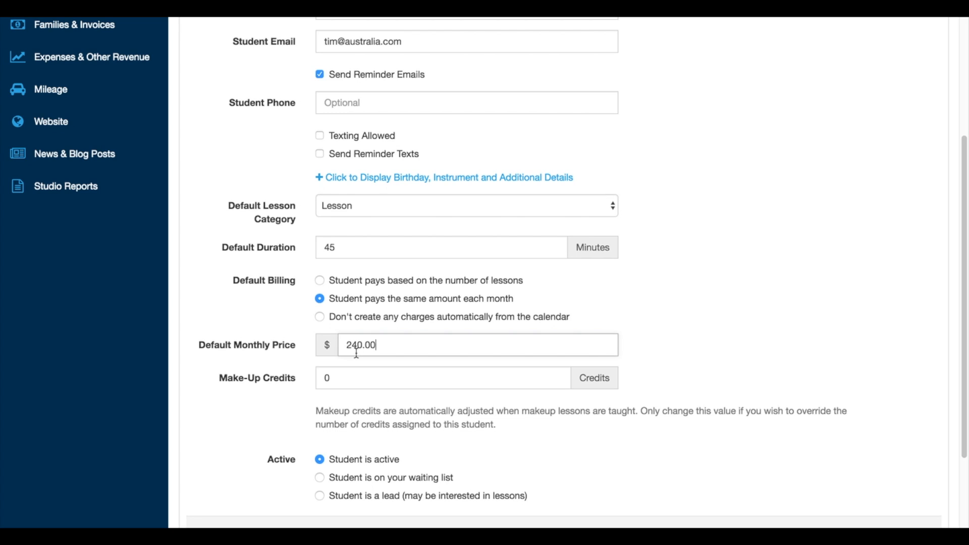
{"action": "left_click_drag", "start_coordinate": [346, 349], "coordinate": [411, 358]}
{"action": "type", "text": "200"}
{"action": "scroll", "coordinate": [699, 308], "scroll_direction": "down", "scroll_amount": 3}
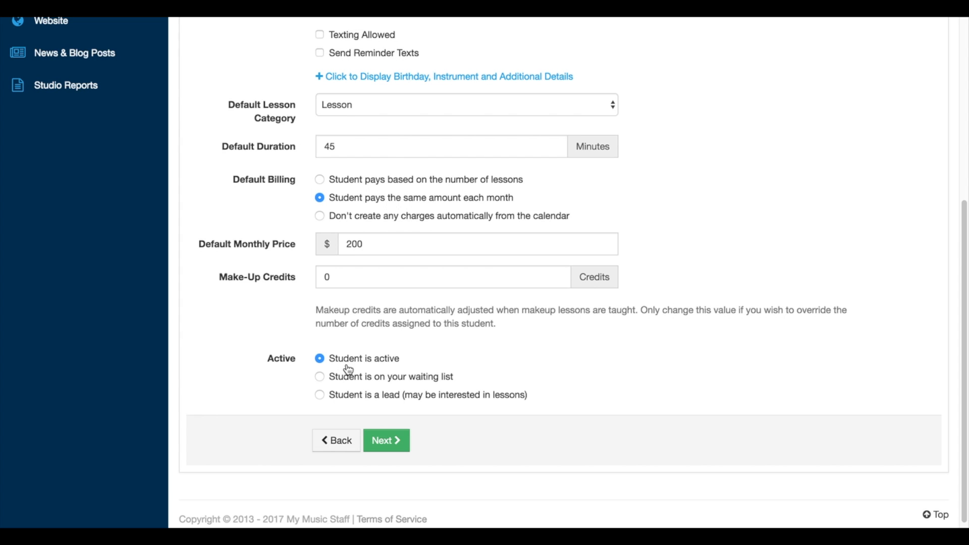
{"action": "left_click", "coordinate": [387, 445]}
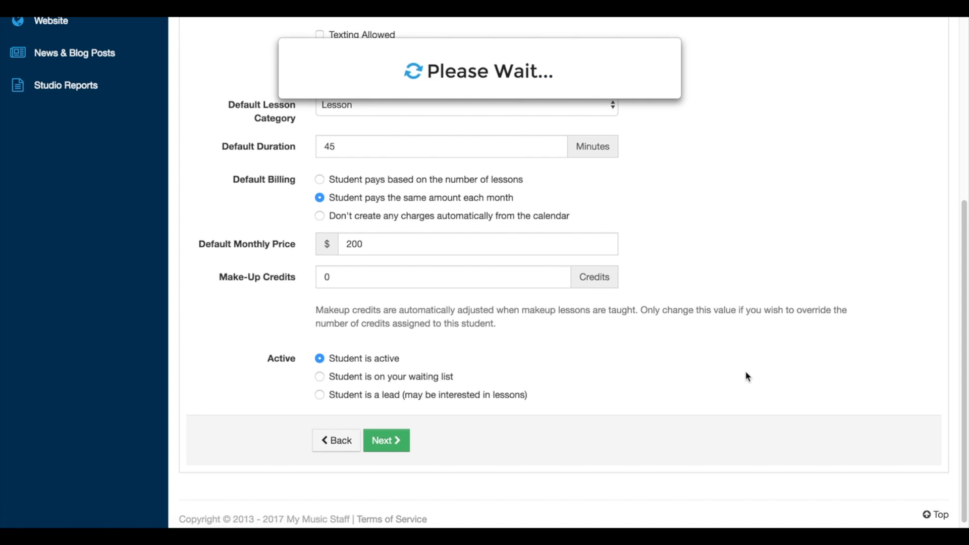
- Mark the student as an adult to compare the contact fields, and remove the mark again
{"action": "scroll", "coordinate": [742, 340], "scroll_direction": "up", "scroll_amount": 5}
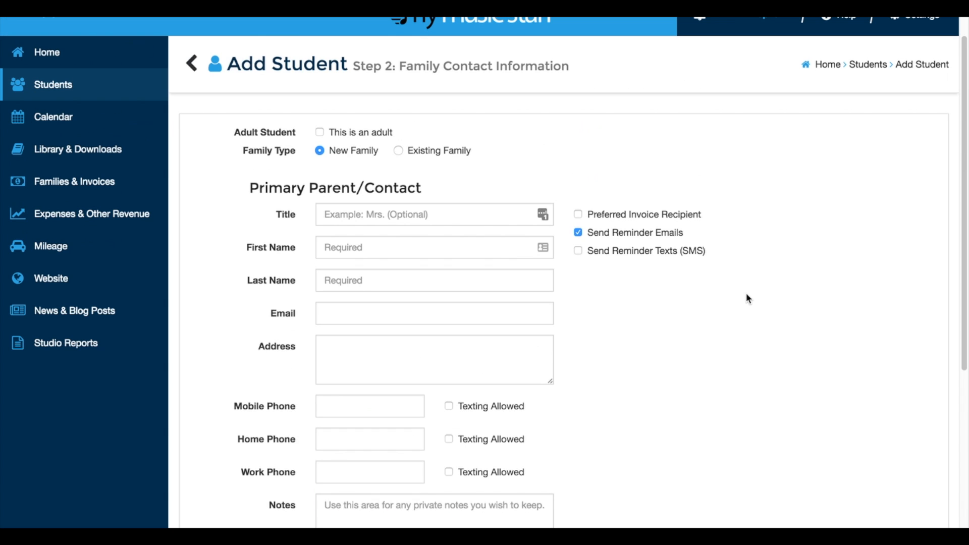
{"action": "left_click", "coordinate": [320, 133]}
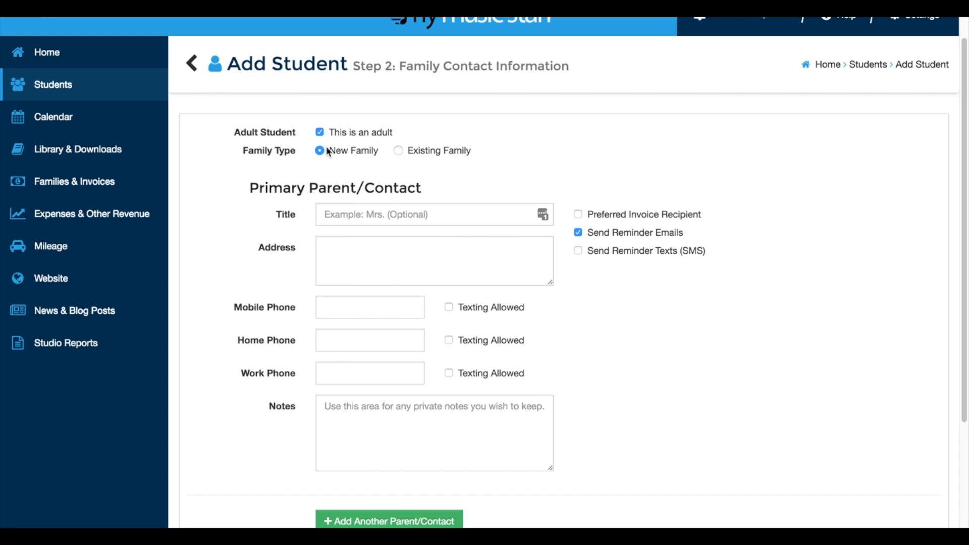
{"action": "left_click", "coordinate": [319, 132]}
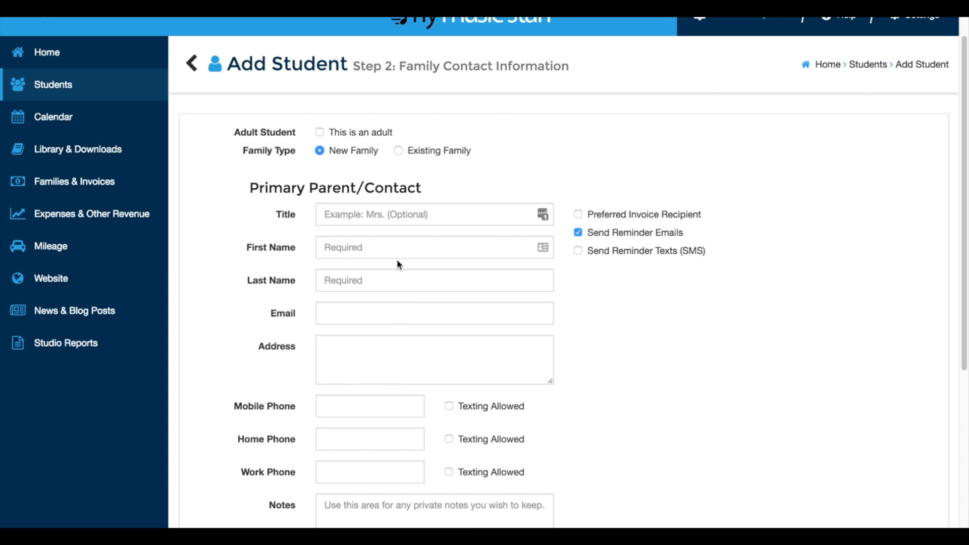
- Try to continue past the family contact information without entering a parent's name
{"action": "scroll", "coordinate": [693, 358], "scroll_direction": "down", "scroll_amount": 3}
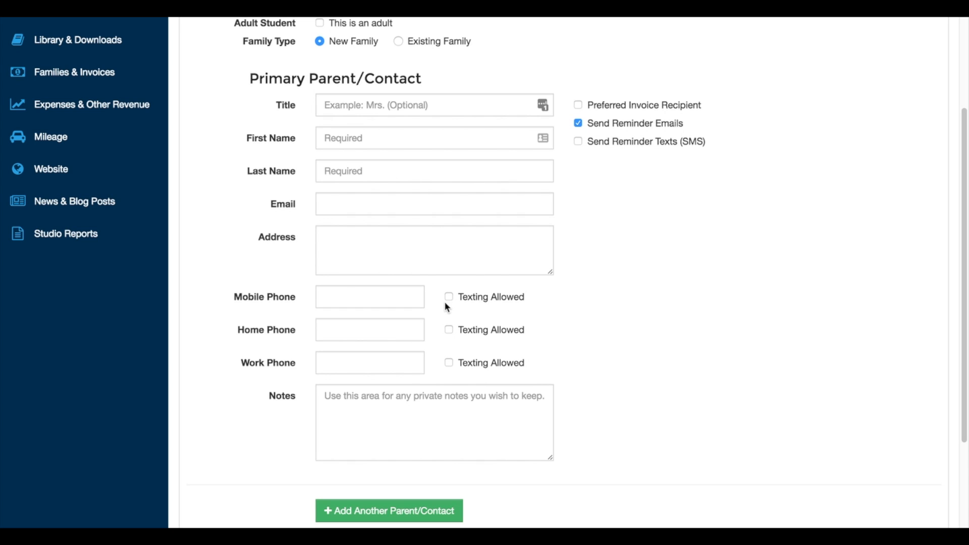
{"action": "scroll", "coordinate": [887, 413], "scroll_direction": "down", "scroll_amount": 2}
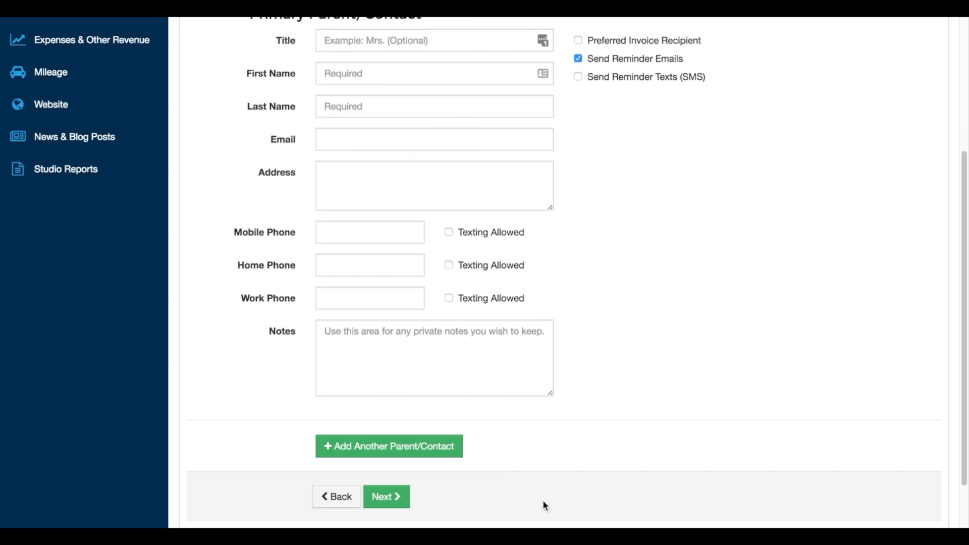
{"action": "left_click", "coordinate": [396, 496]}
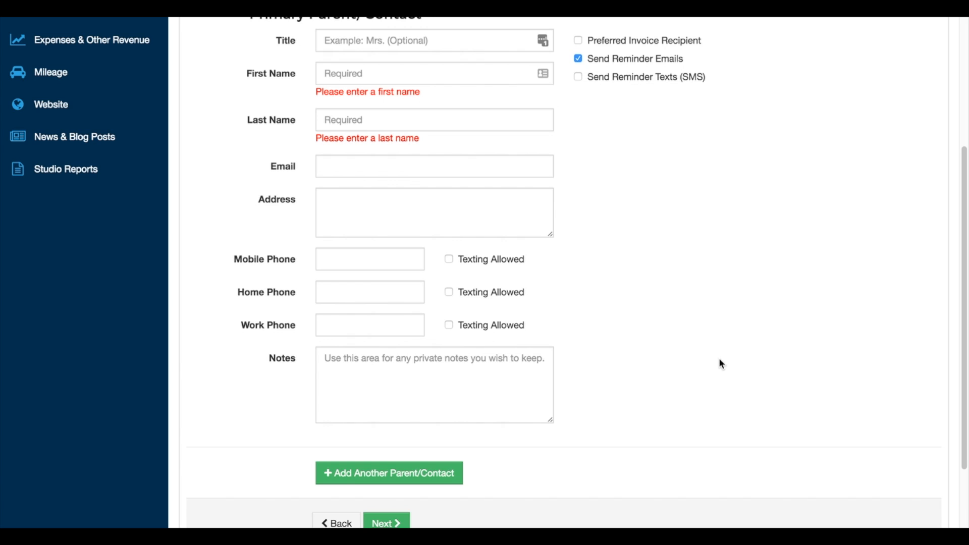
{"action": "left_click", "coordinate": [372, 76]}
{"action": "scroll", "coordinate": [390, 106], "scroll_direction": "up", "scroll_amount": 5}
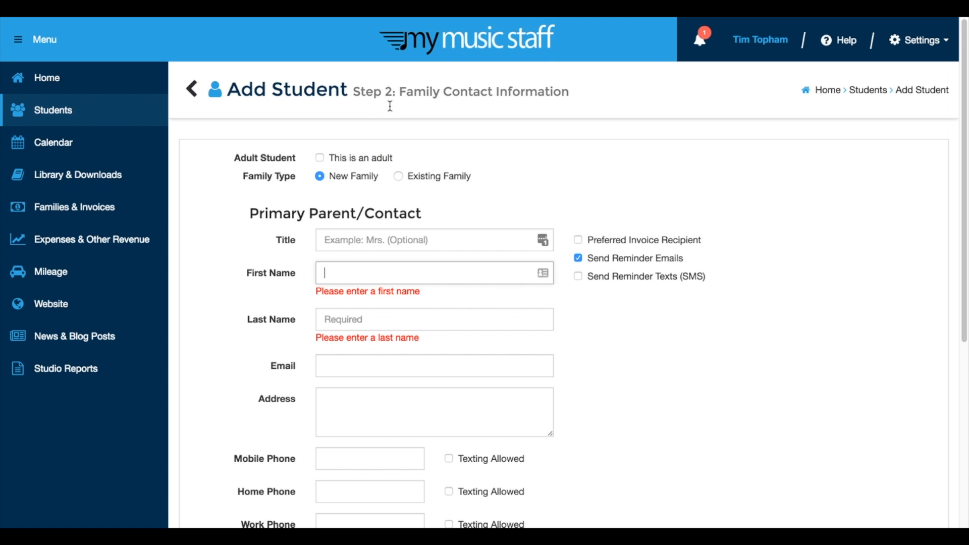
- Mark the student as an adult and continue to the automatic invoicing setup
{"action": "left_click", "coordinate": [319, 158]}
{"action": "scroll", "coordinate": [809, 378], "scroll_direction": "down", "scroll_amount": 5}
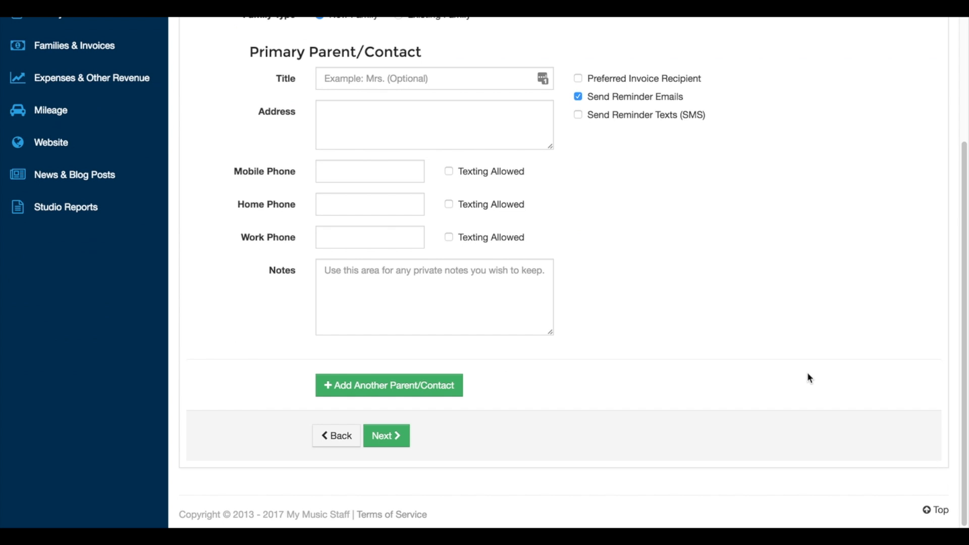
{"action": "left_click", "coordinate": [395, 438]}
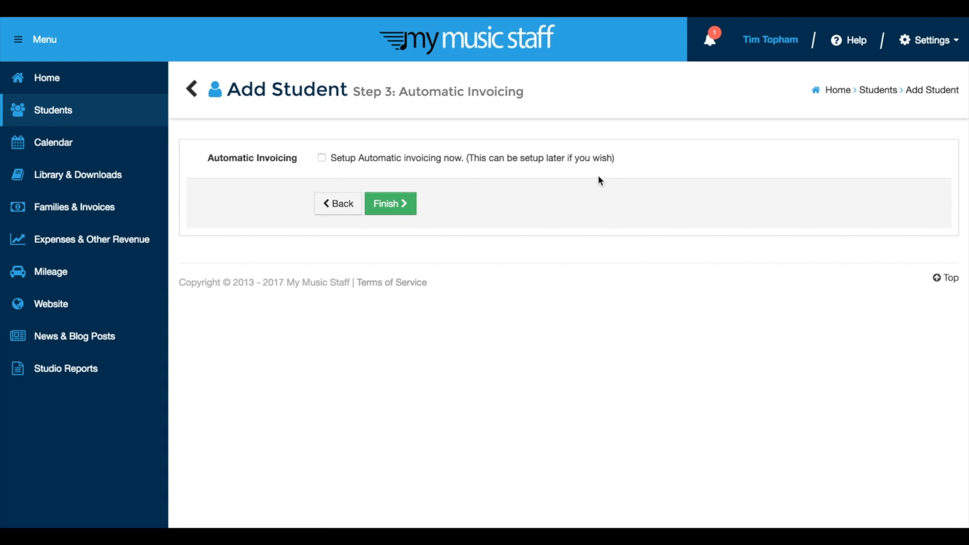
- Enable automatic invoicing setup for the student, and review the invoicing modes, keeping upcoming lessons (pre-paid)
{"action": "left_click", "coordinate": [322, 158]}
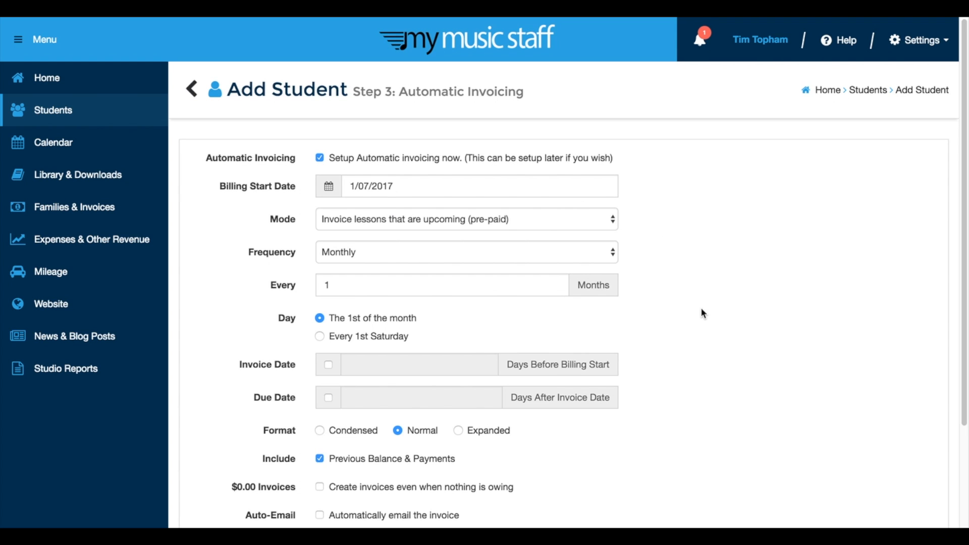
{"action": "scroll", "coordinate": [701, 308], "scroll_direction": "down", "scroll_amount": 2}
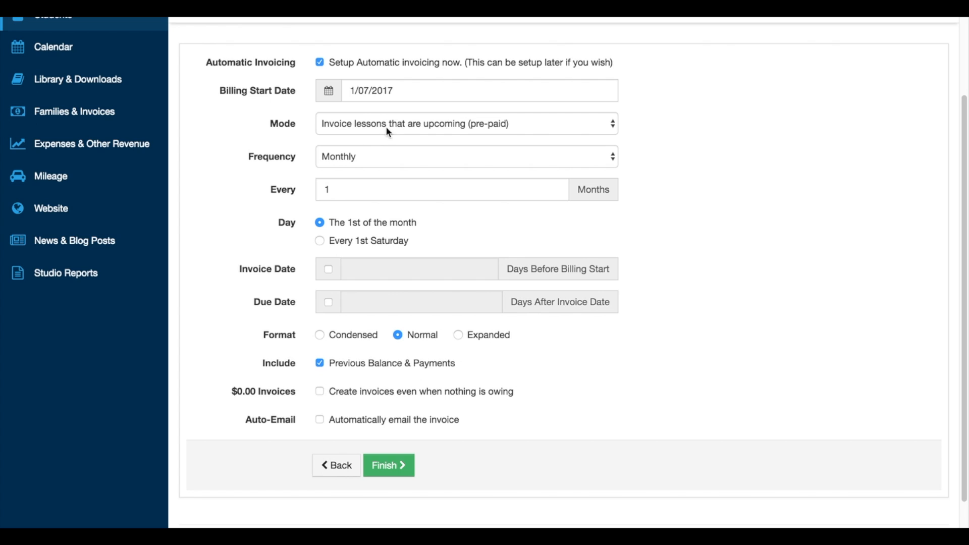
{"action": "left_click", "coordinate": [447, 128]}
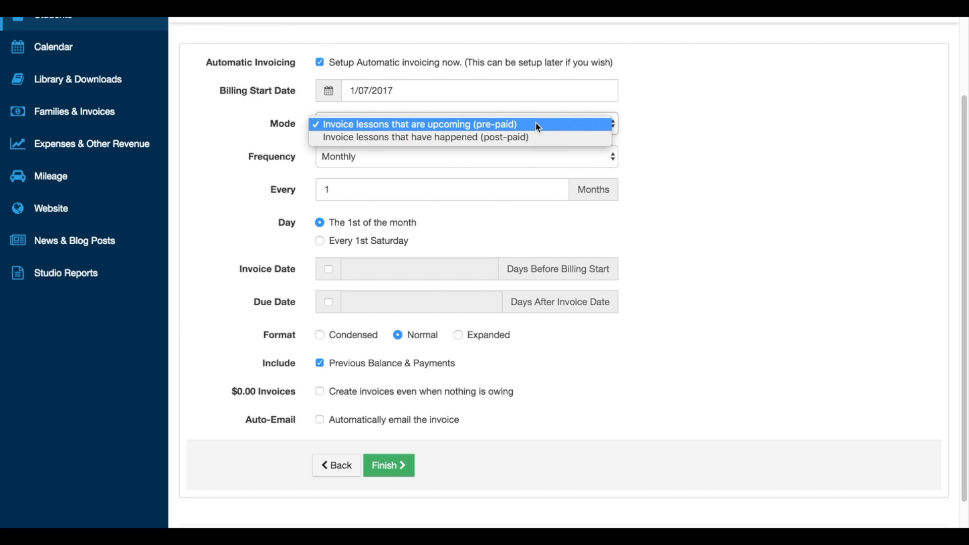
{"action": "left_click", "coordinate": [675, 122]}
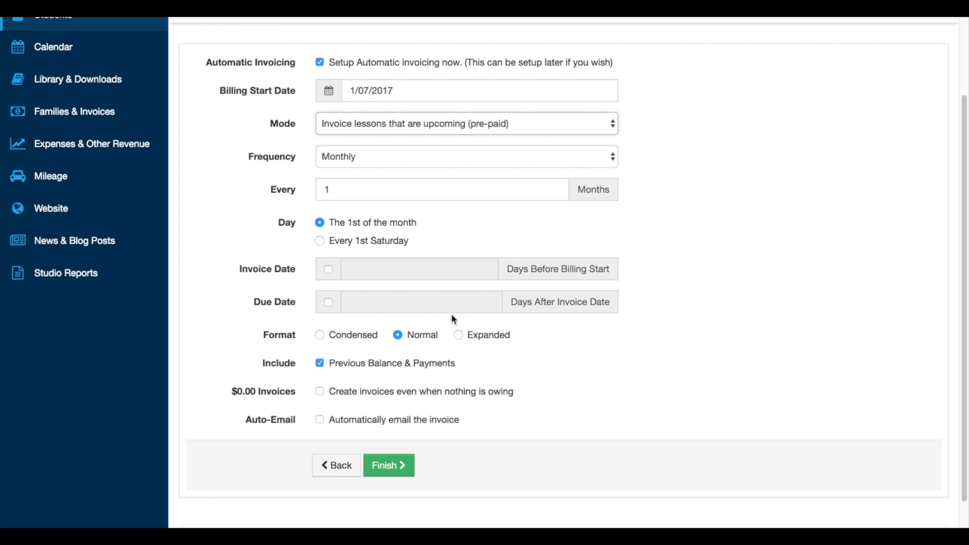
- Turn on automatic emailing of the invoice and finish adding the student
{"action": "mouse_move", "coordinate": [413, 339]}
{"action": "left_click", "coordinate": [320, 419]}
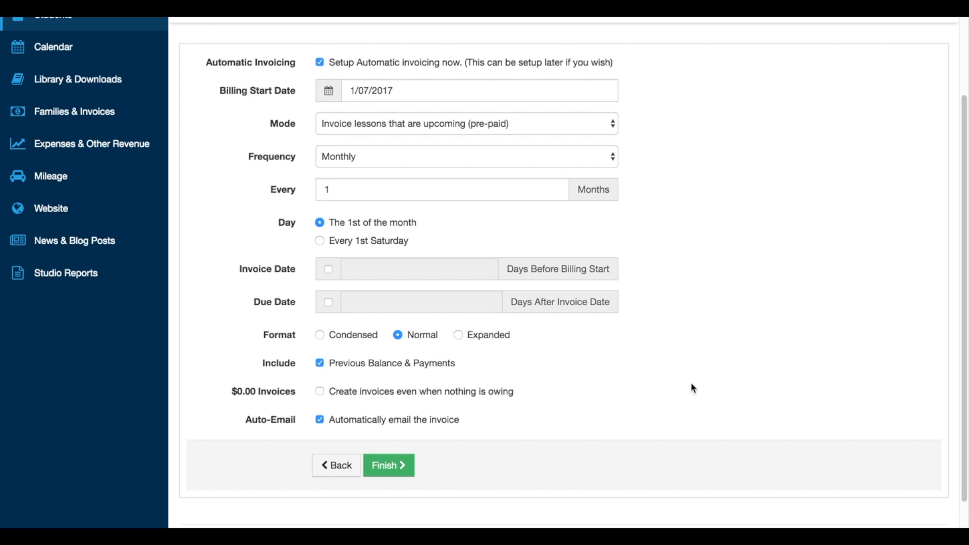
{"action": "left_click", "coordinate": [399, 472]}
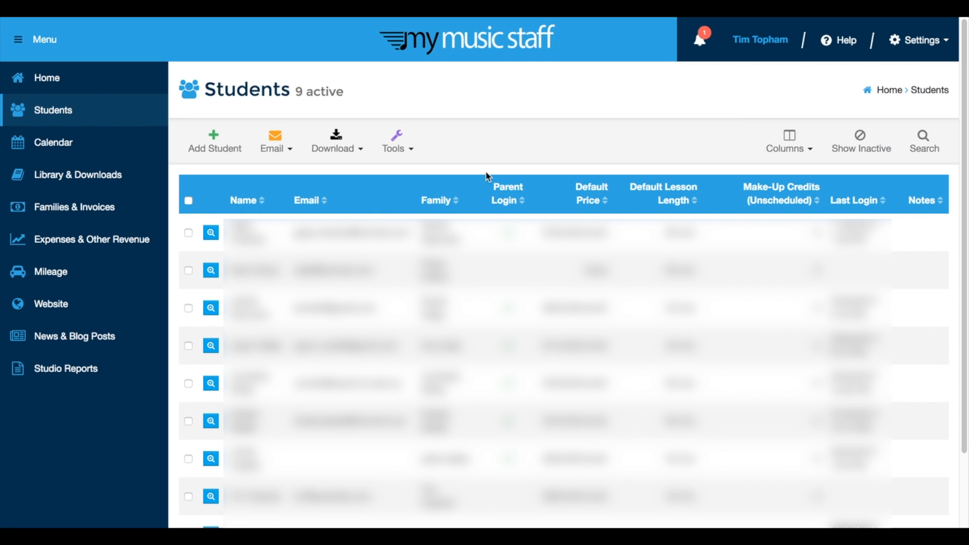
- Check the new student's entry in the student list, and examine the families' auto-invoice settings under Families & Invoices
{"action": "scroll", "coordinate": [353, 312], "scroll_direction": "down", "scroll_amount": 2}
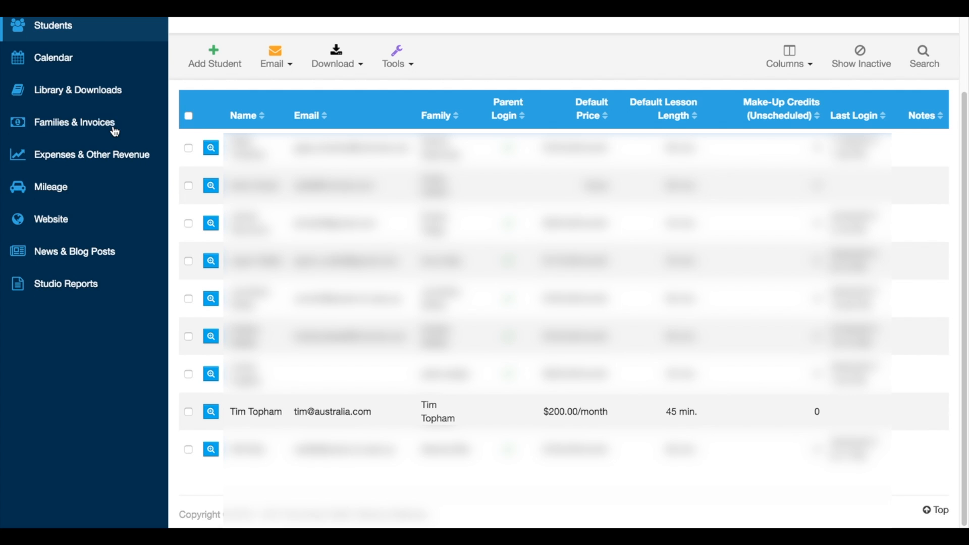
{"action": "left_click", "coordinate": [84, 130]}
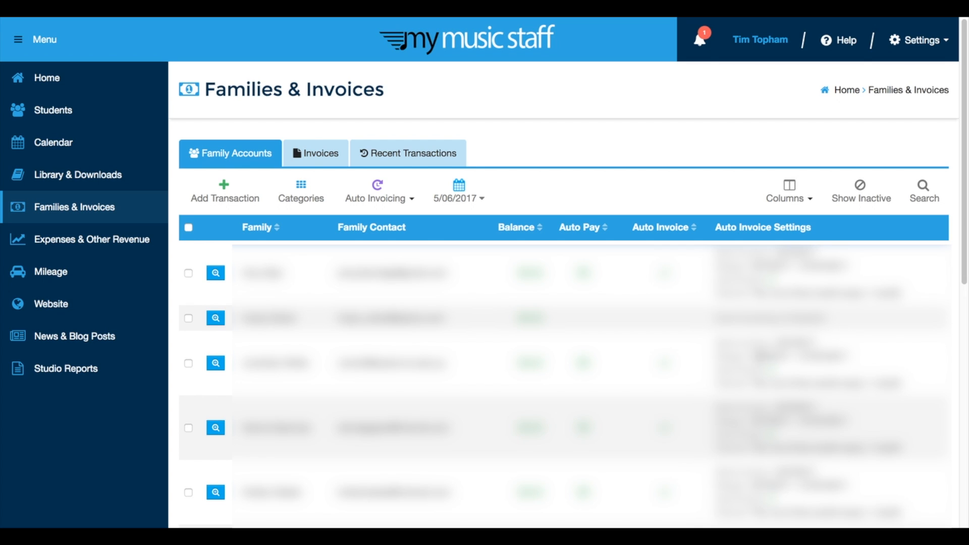
{"action": "left_click_drag", "start_coordinate": [718, 357], "coordinate": [850, 356]}
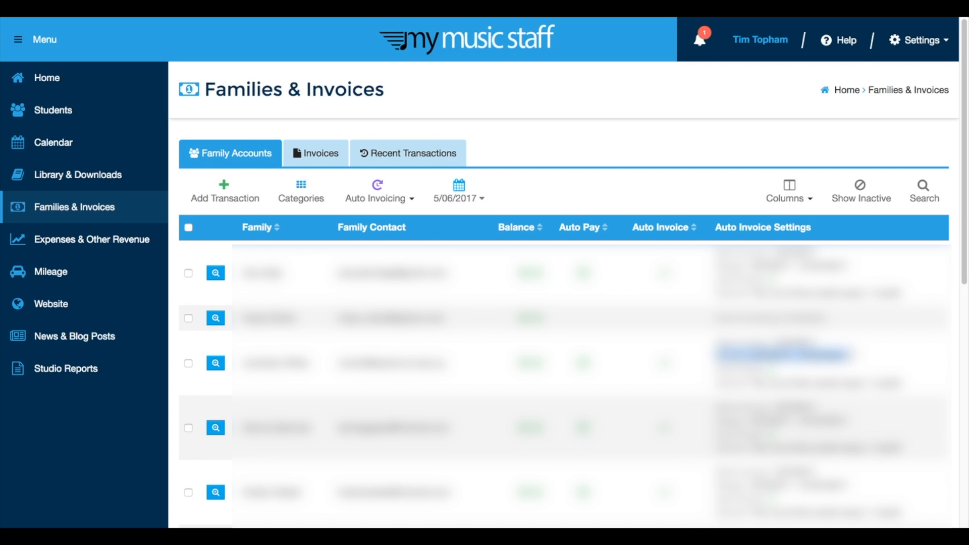
{"action": "left_click", "coordinate": [855, 389]}
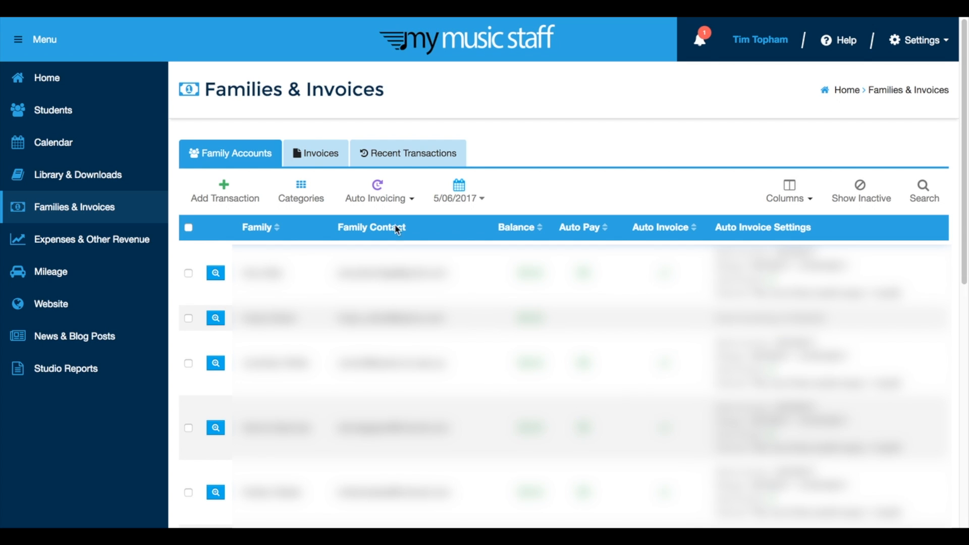
- Review the auto invoicing actions available for the family accounts, then dismiss them without choosing one
{"action": "left_click", "coordinate": [403, 204]}
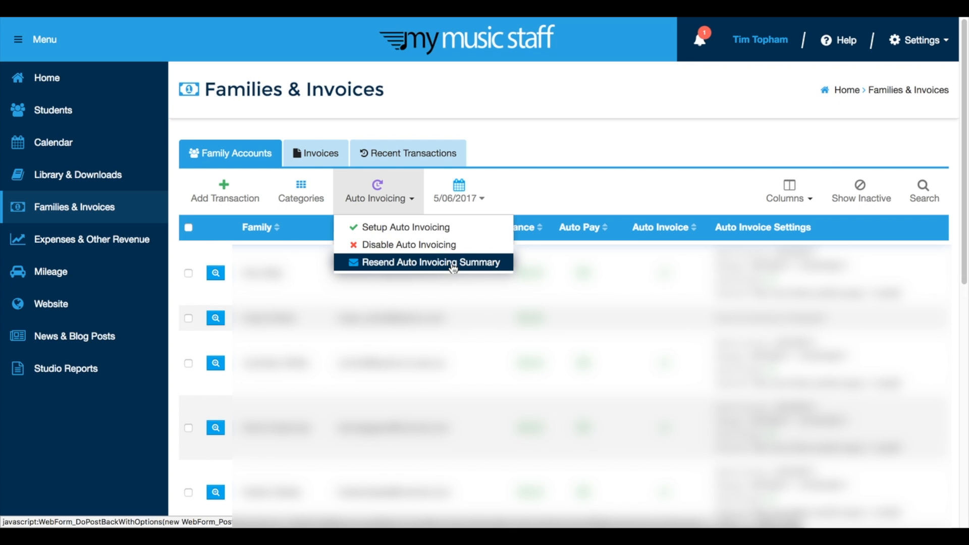
{"action": "left_click", "coordinate": [632, 143]}
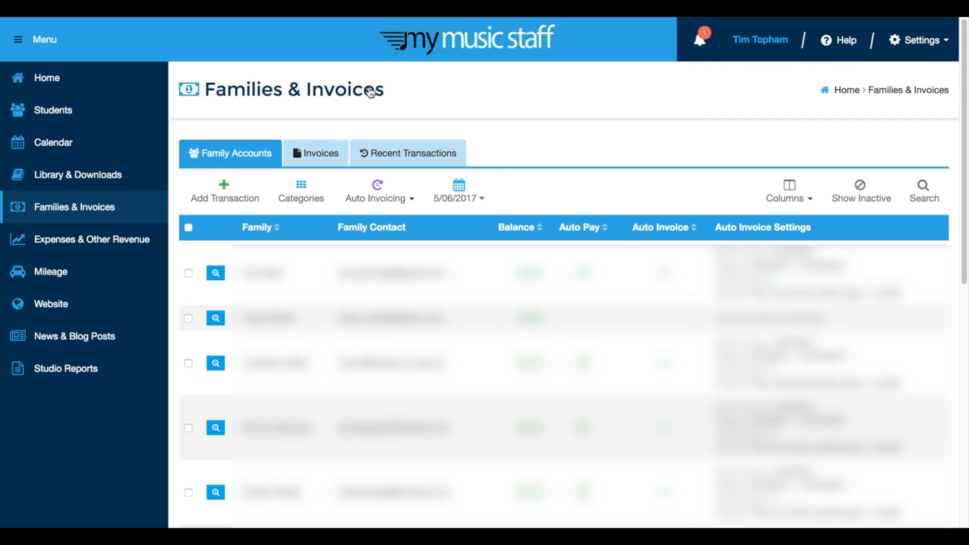
- Review the studio website's settings and its list of public pages with their menu order
{"action": "left_click", "coordinate": [313, 10]}
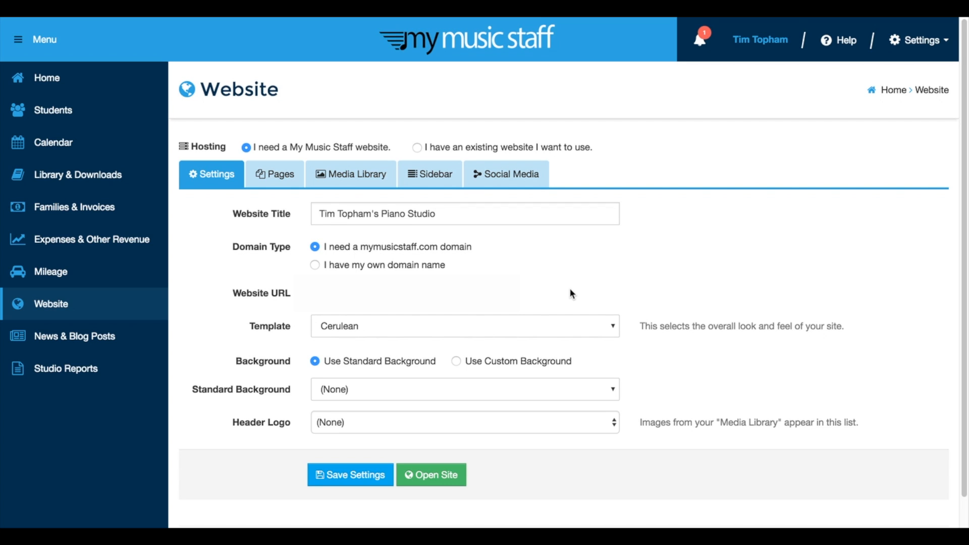
{"action": "left_click", "coordinate": [278, 180]}
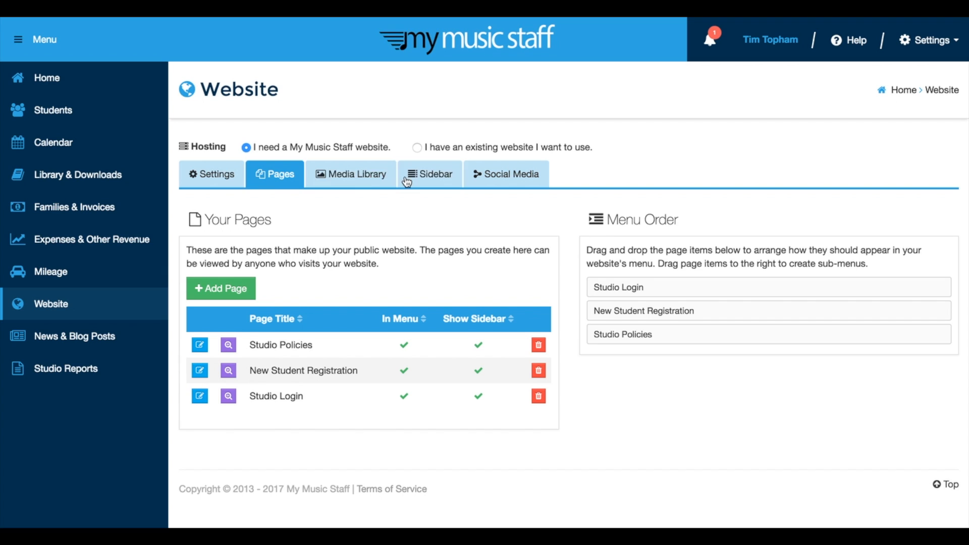
{"action": "left_click", "coordinate": [209, 171]}
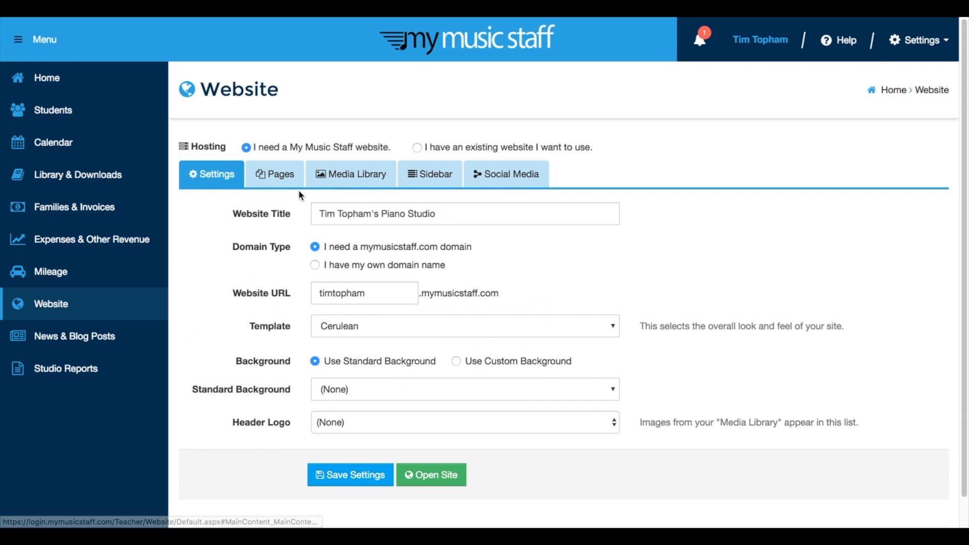
- Open the public studio site and examine the New Student Registration form, including its policy agreement, card and address fields
{"action": "left_click", "coordinate": [431, 477]}
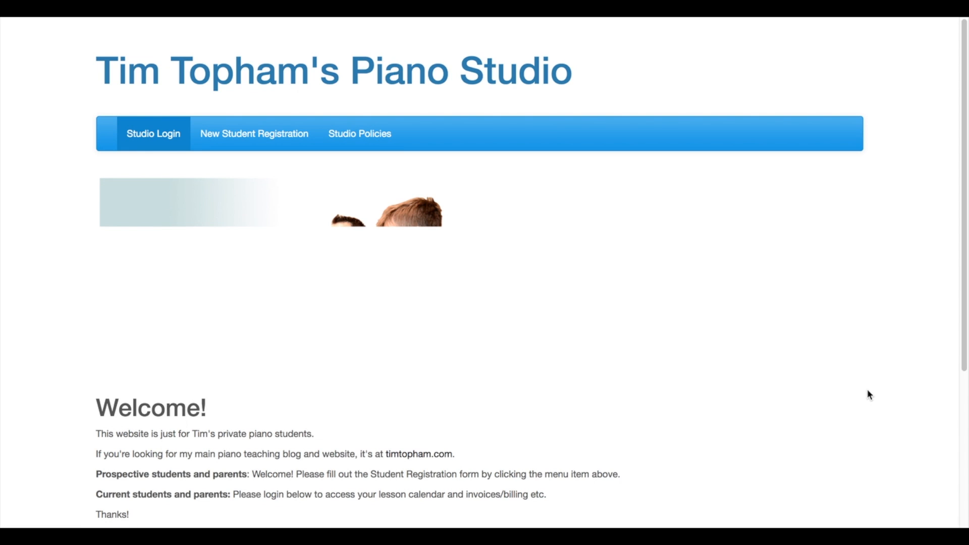
{"action": "left_click", "coordinate": [273, 139]}
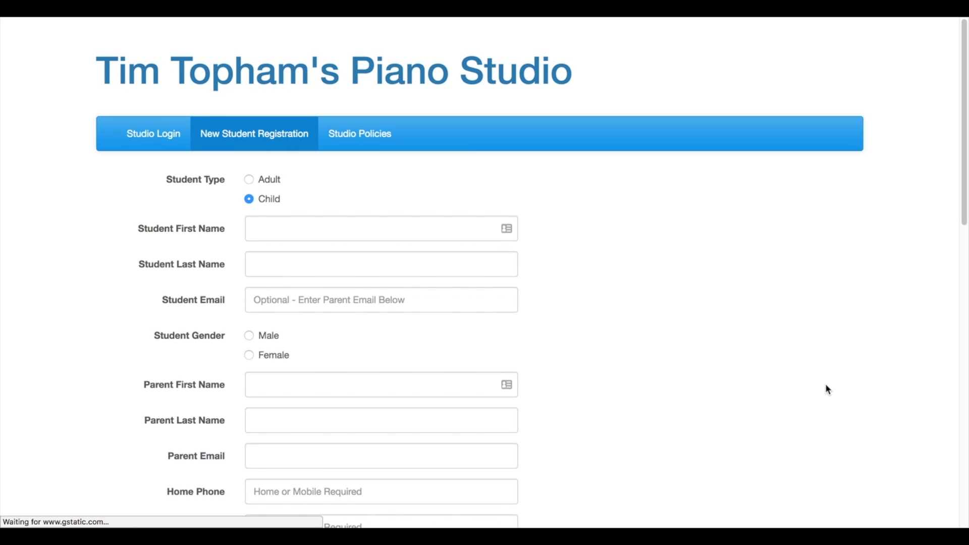
{"action": "scroll", "coordinate": [828, 390], "scroll_direction": "down", "scroll_amount": 3}
{"action": "scroll", "coordinate": [826, 385], "scroll_direction": "down", "scroll_amount": 2}
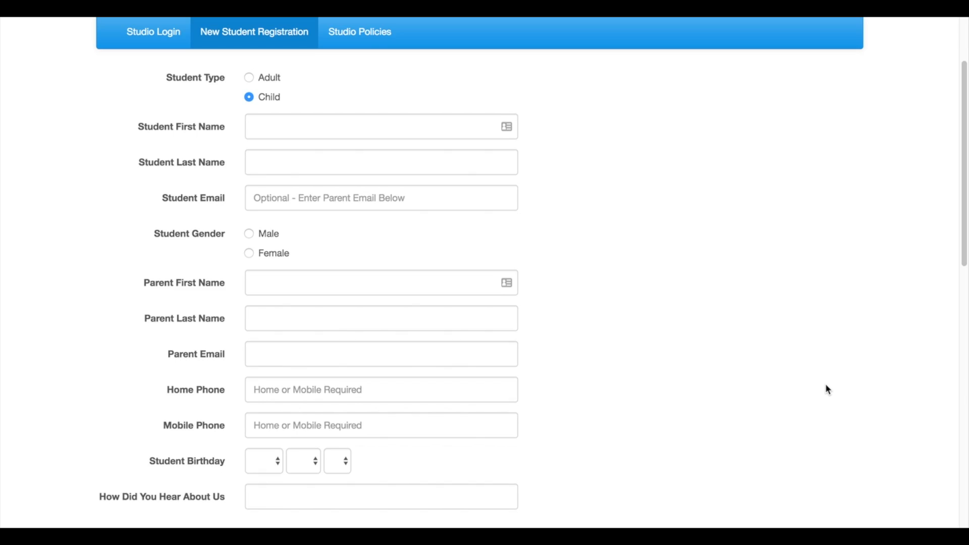
{"action": "scroll", "coordinate": [828, 390], "scroll_direction": "down", "scroll_amount": 10}
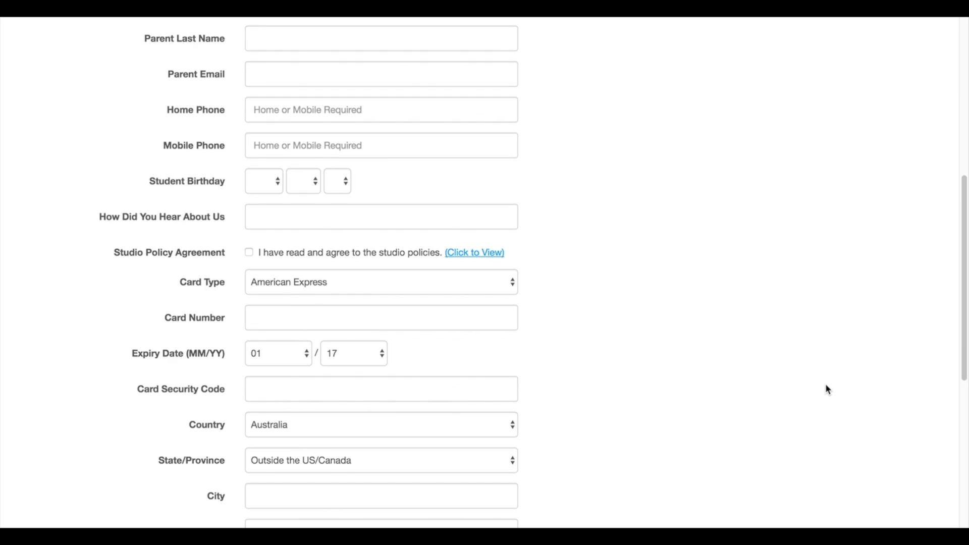
{"action": "scroll", "coordinate": [828, 389], "scroll_direction": "down", "scroll_amount": 1}
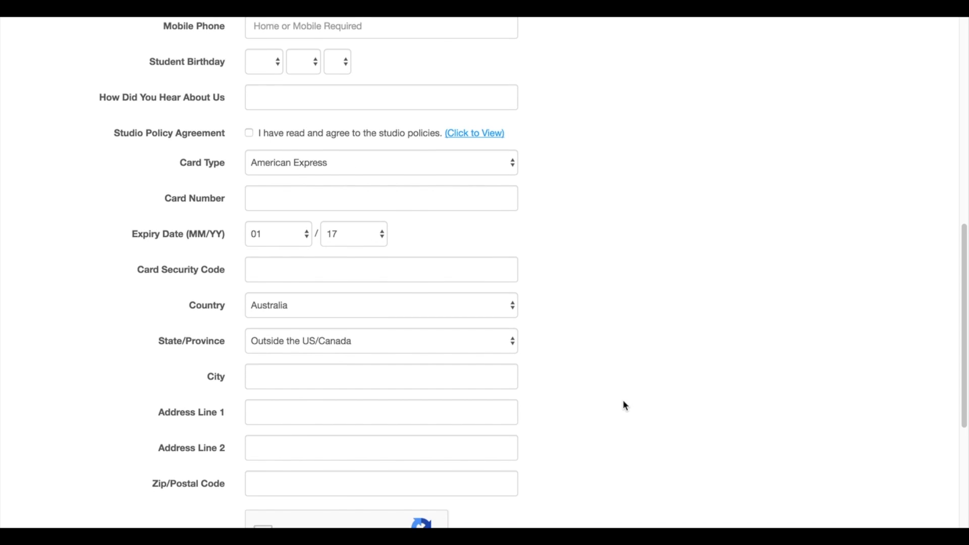
{"action": "scroll", "coordinate": [625, 405], "scroll_direction": "down", "scroll_amount": 5}
{"action": "scroll", "coordinate": [630, 411], "scroll_direction": "up", "scroll_amount": 1}
{"action": "scroll", "coordinate": [630, 413], "scroll_direction": "up", "scroll_amount": 2}
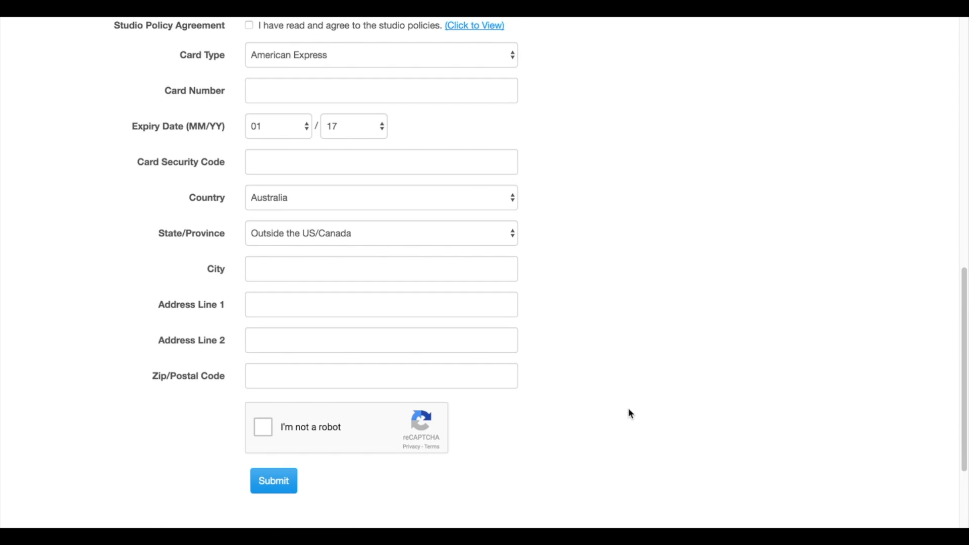
{"action": "scroll", "coordinate": [631, 414], "scroll_direction": "up", "scroll_amount": 1}
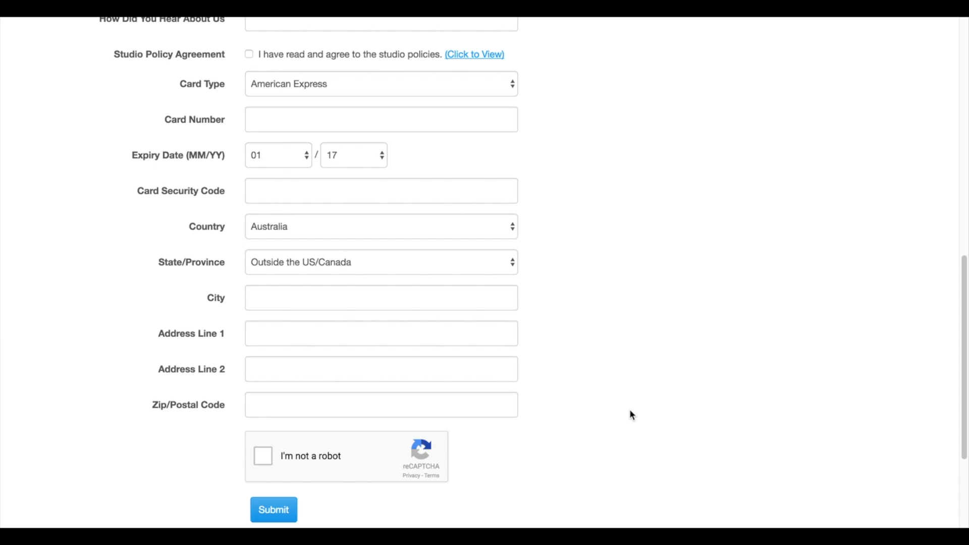
{"action": "scroll", "coordinate": [646, 386], "scroll_direction": "up", "scroll_amount": 2}
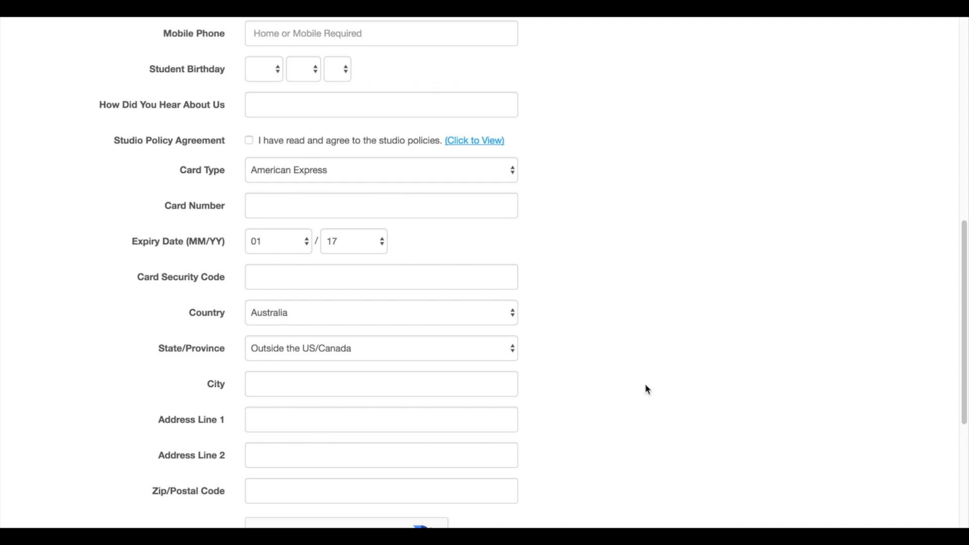